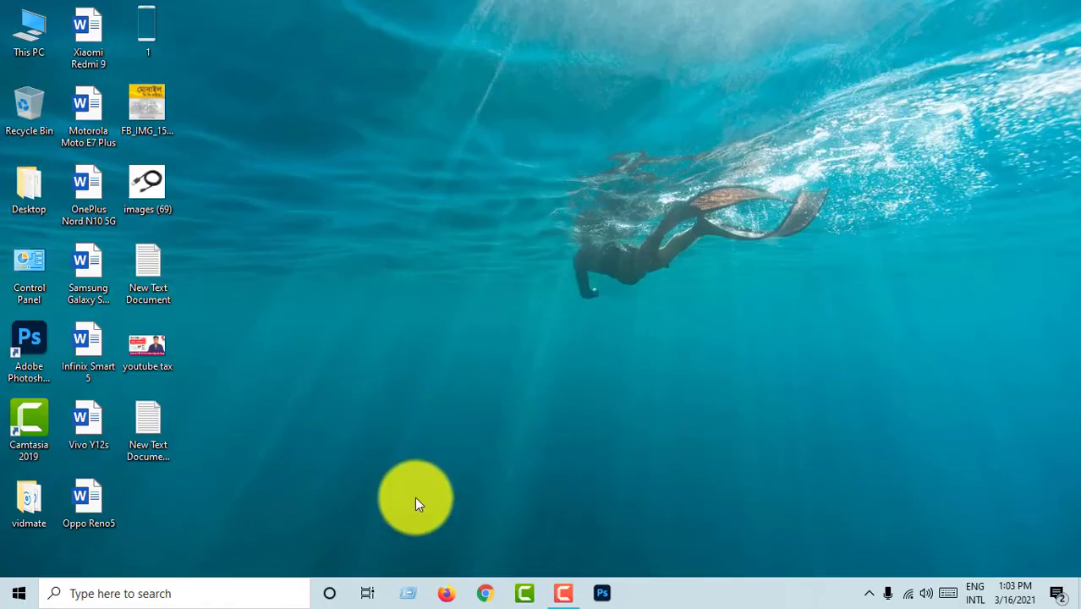
In Chrome, search Google for 'imo messenger for windows' using the suggested previous search.
{"action": "left_click", "coordinate": [485, 594]}
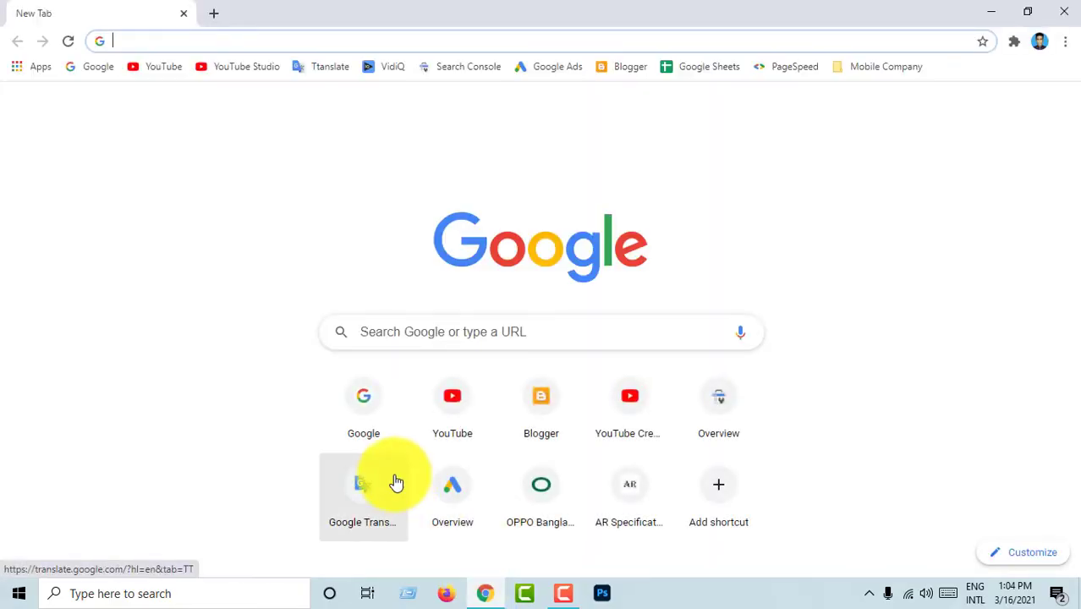
{"action": "left_click", "coordinate": [361, 411]}
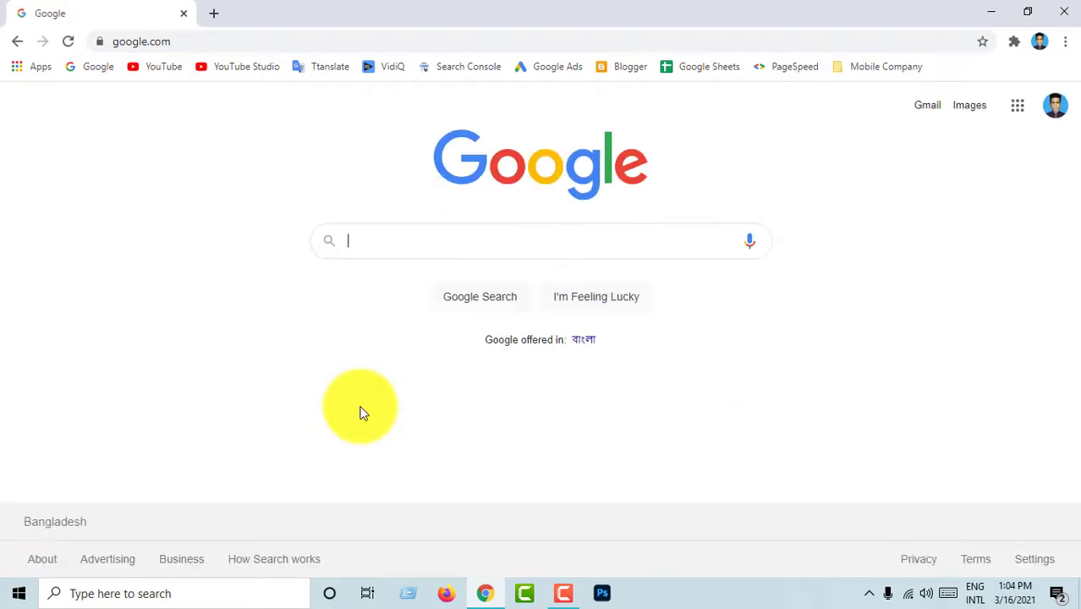
{"action": "left_click", "coordinate": [410, 248]}
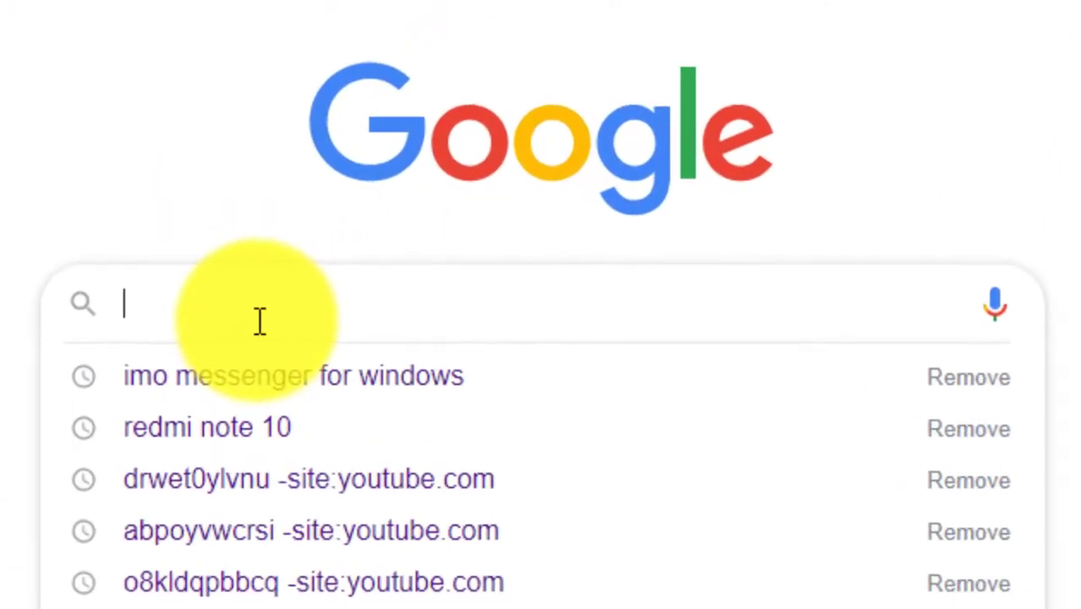
{"action": "left_click", "coordinate": [226, 382]}
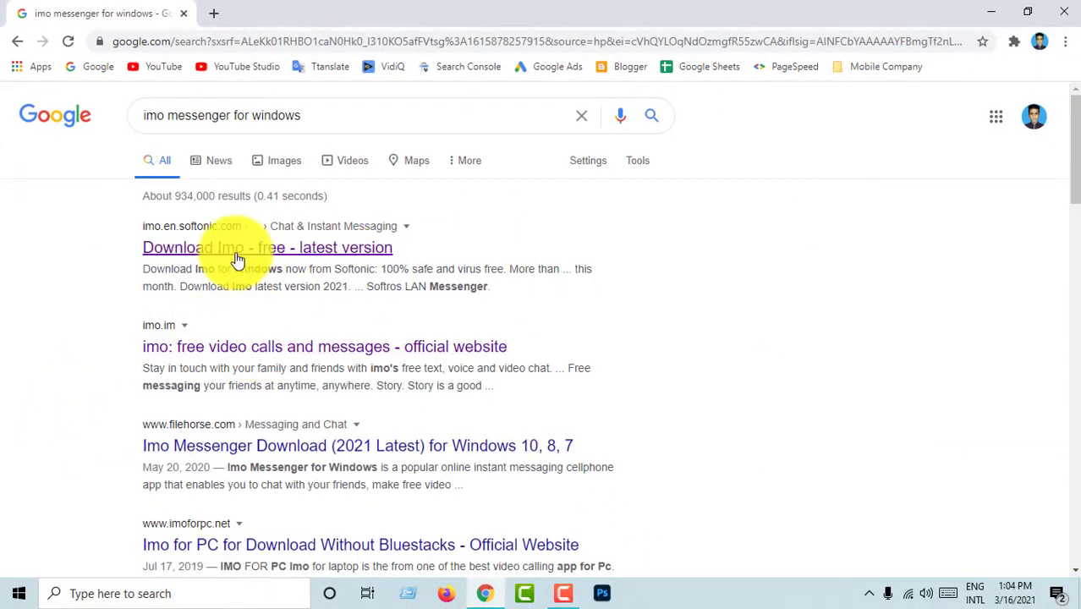
Load imo.im in a new tab and scroll down to its platform download buttons.
{"action": "scroll", "coordinate": [195, 294], "scroll_direction": "down", "scroll_amount": 1}
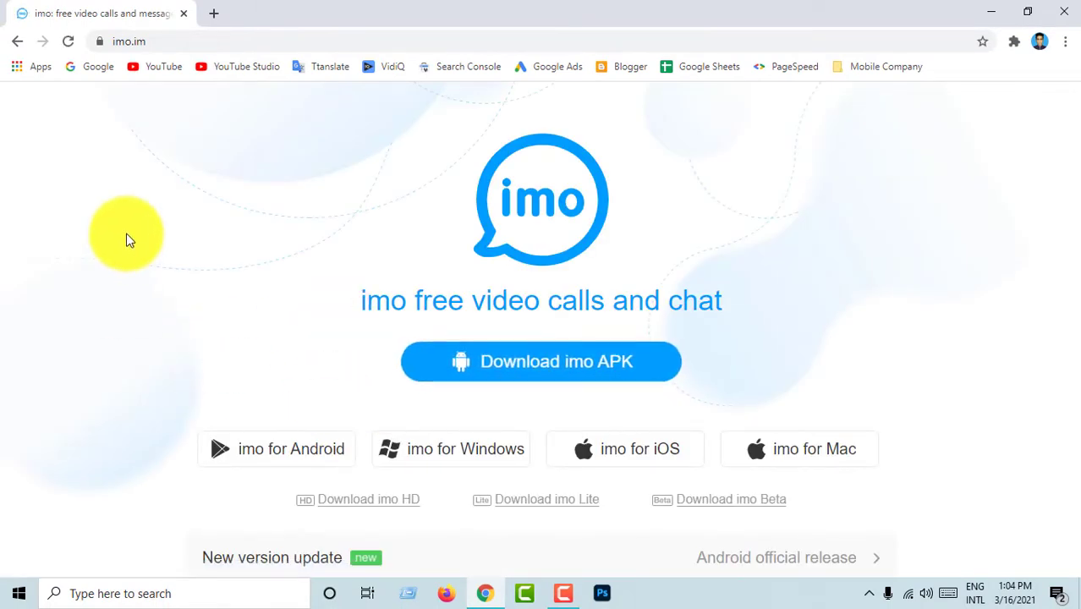
{"action": "key", "text": "ctrl+t"}
{"action": "key", "text": "ctrl+t"}
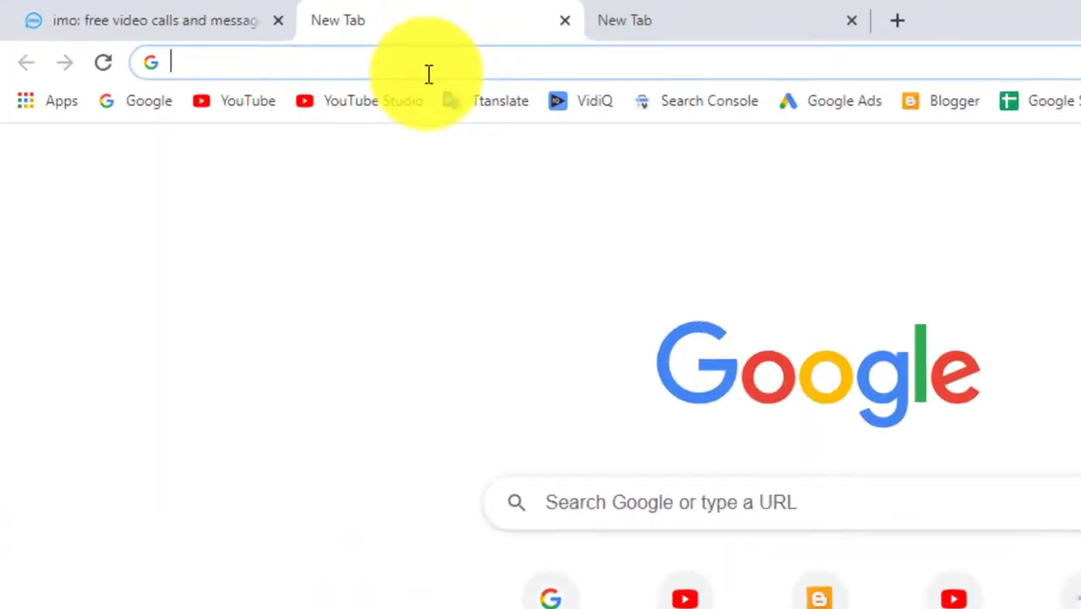
{"action": "type", "text": "imo"}
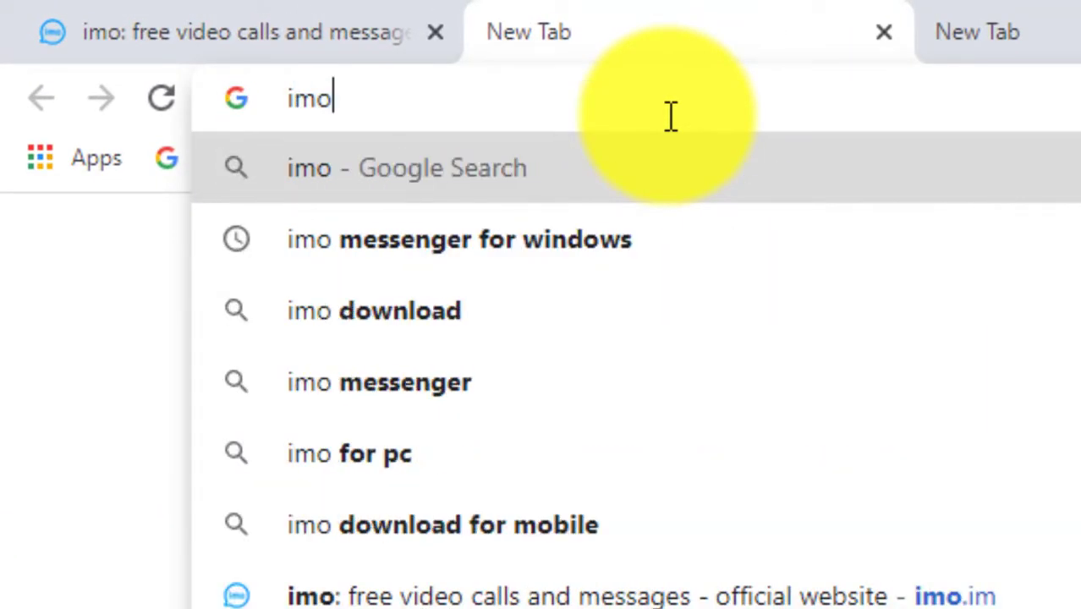
{"action": "type", "text": ".im"}
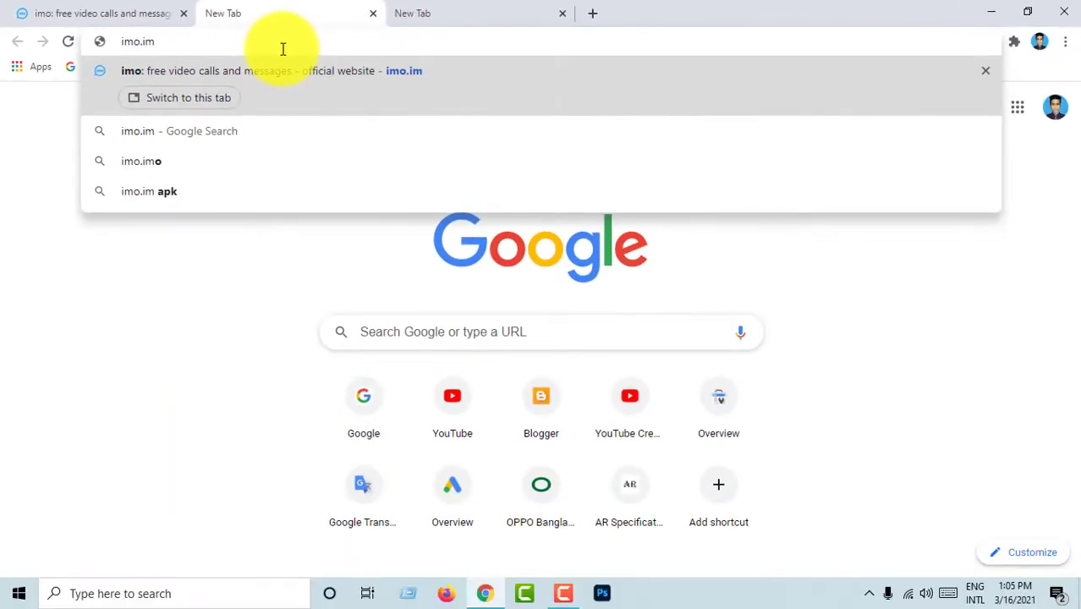
{"action": "key", "text": "Return"}
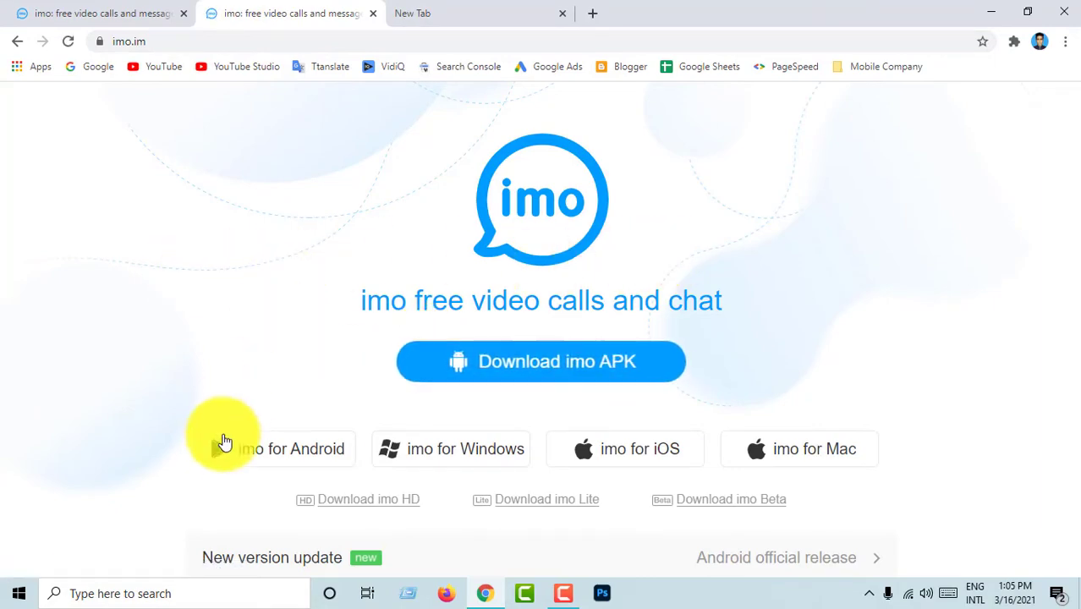
{"action": "scroll", "coordinate": [576, 330], "scroll_direction": "down", "scroll_amount": 1}
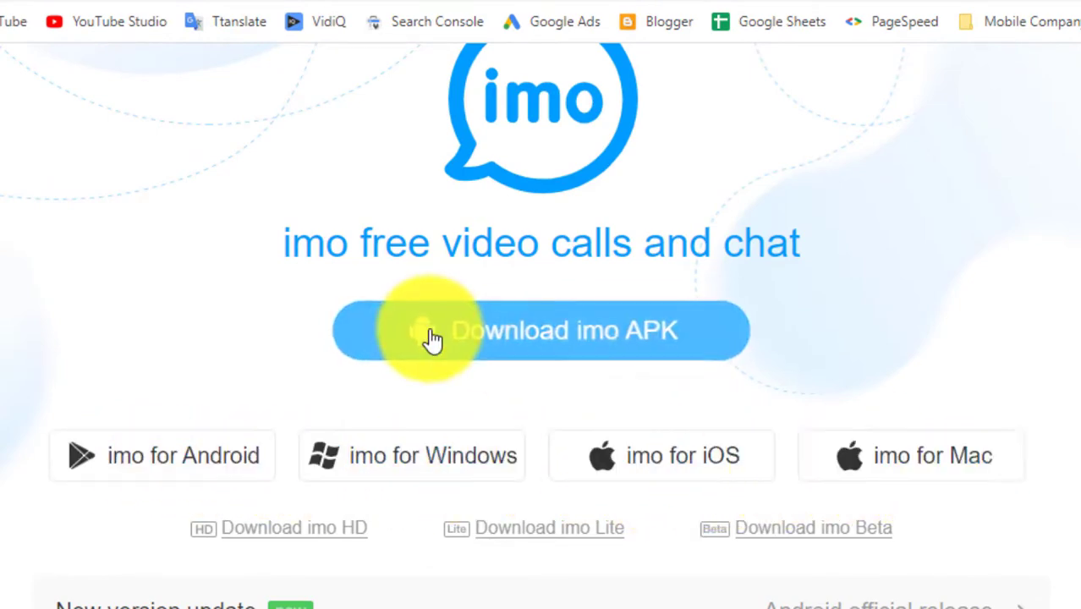
{"action": "scroll", "coordinate": [429, 337], "scroll_direction": "down", "scroll_amount": 2}
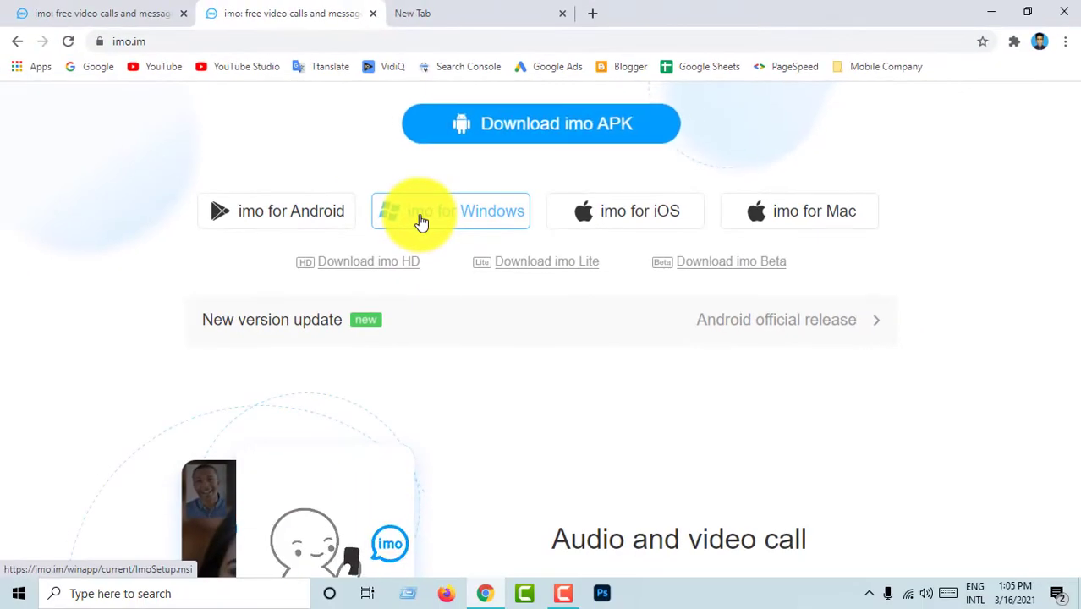
Download the 'imo for Windows' installer and reveal ImoSetup.msi in the Downloads folder.
{"action": "left_click", "coordinate": [422, 221]}
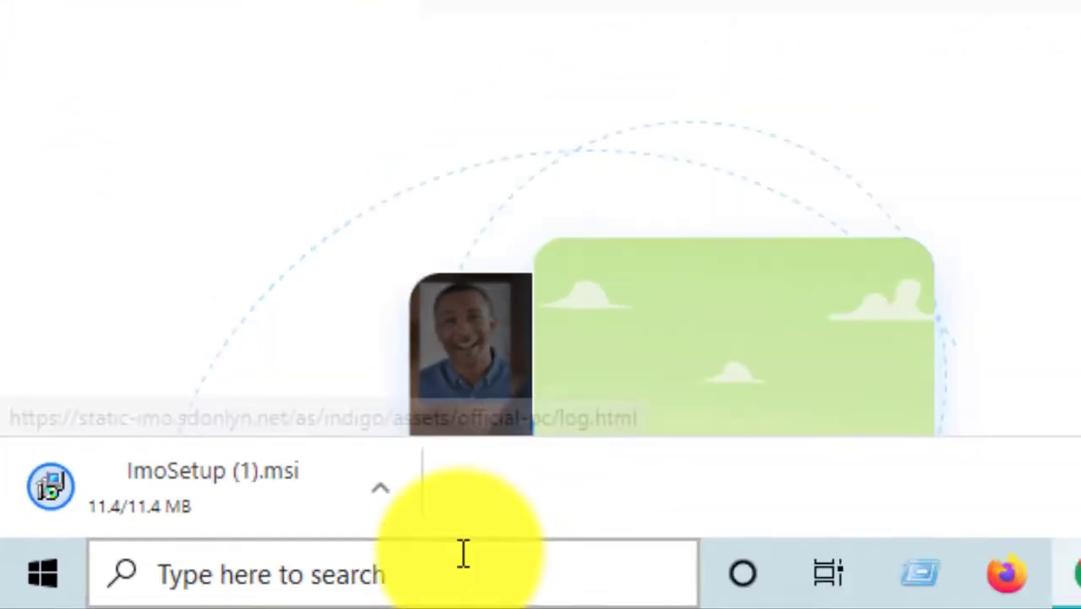
{"action": "key", "text": "ctrl+j"}
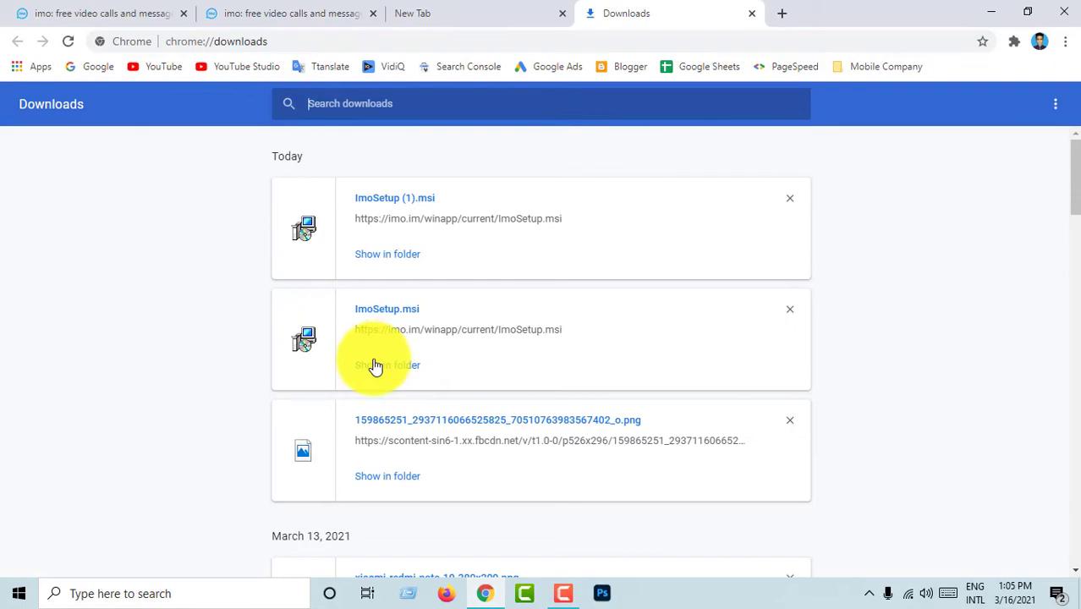
{"action": "left_click", "coordinate": [363, 366]}
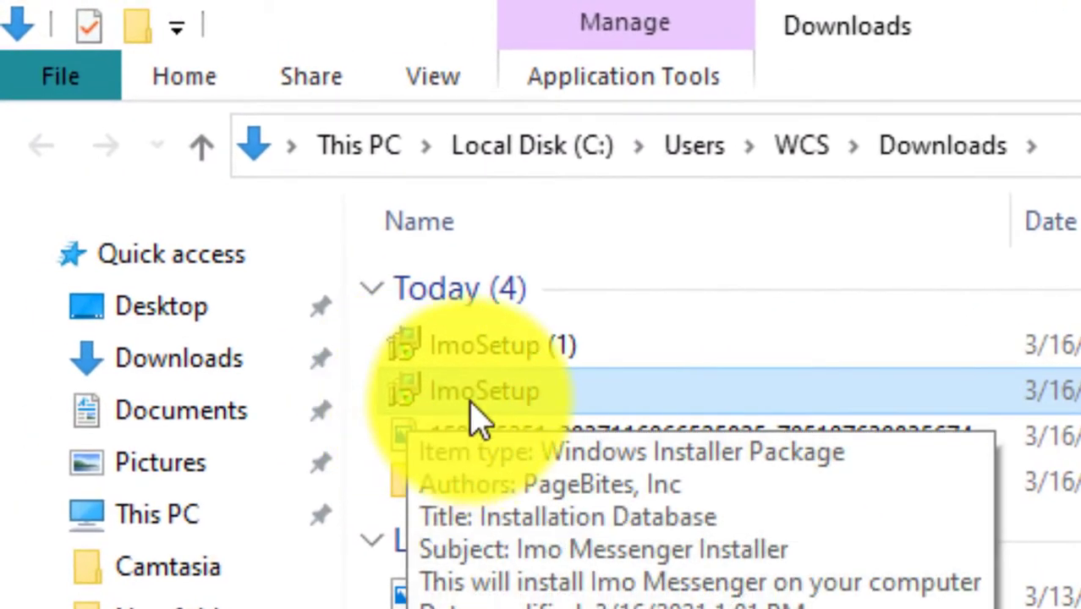
Run ImoSetup, accept the licence terms, install and finish, then show the desktop.
{"action": "double_click", "coordinate": [473, 405]}
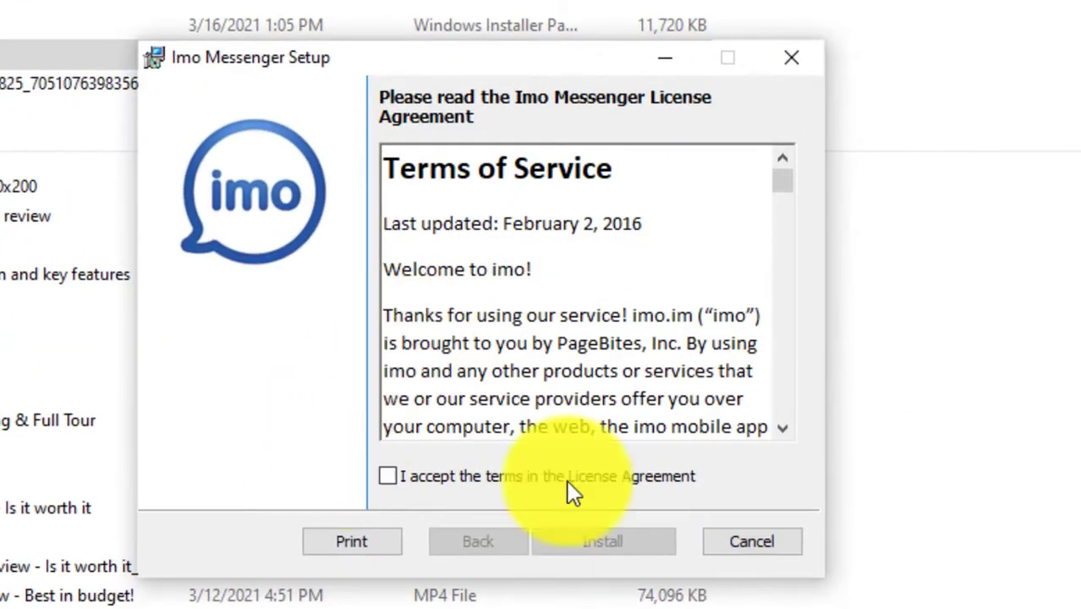
{"action": "left_click", "coordinate": [388, 476]}
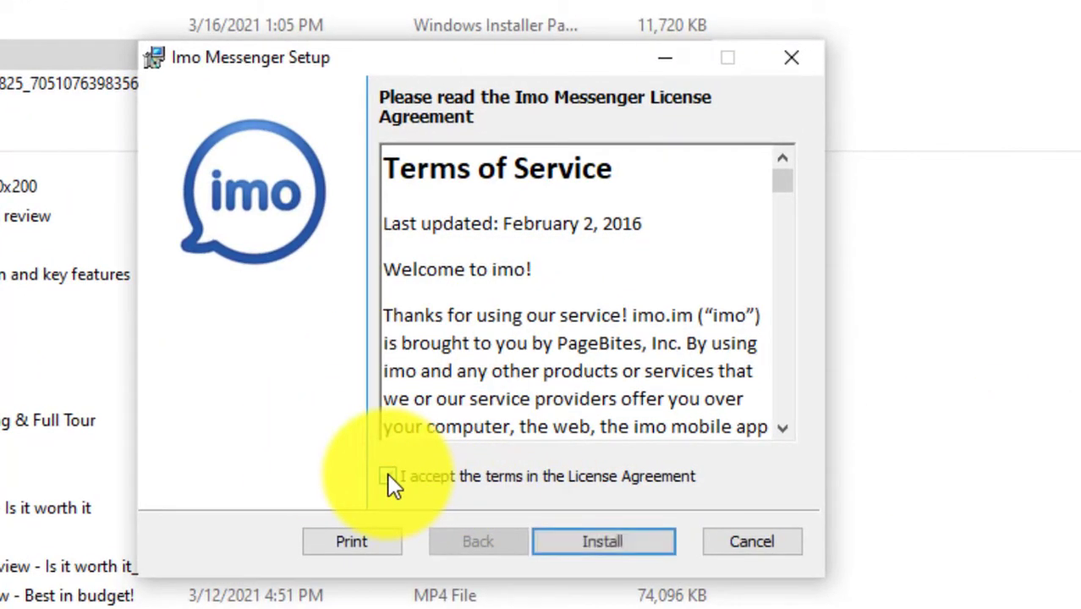
{"action": "left_click", "coordinate": [615, 552]}
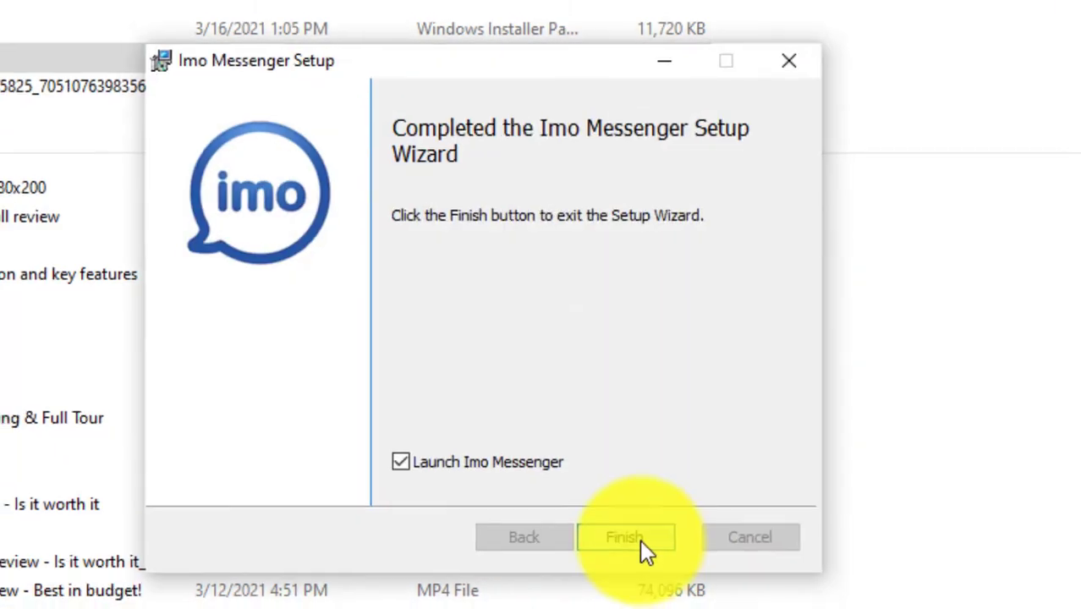
{"action": "left_click", "coordinate": [642, 548]}
{"action": "key", "text": "super+d"}
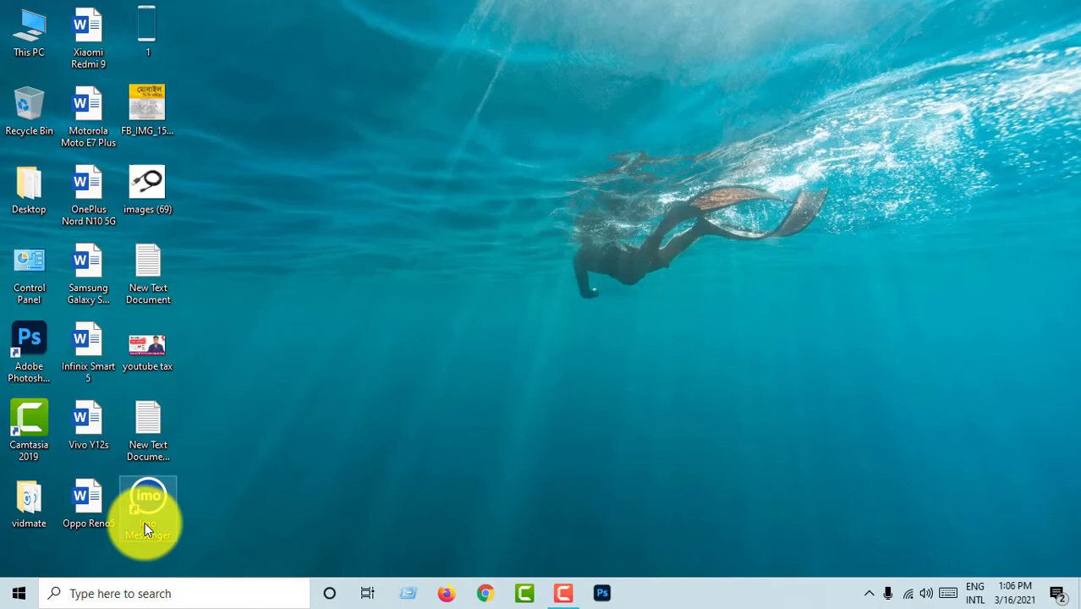
Launch Imo Messenger from the desktop and confirm imo is already installed on the phone.
{"action": "double_click", "coordinate": [144, 522]}
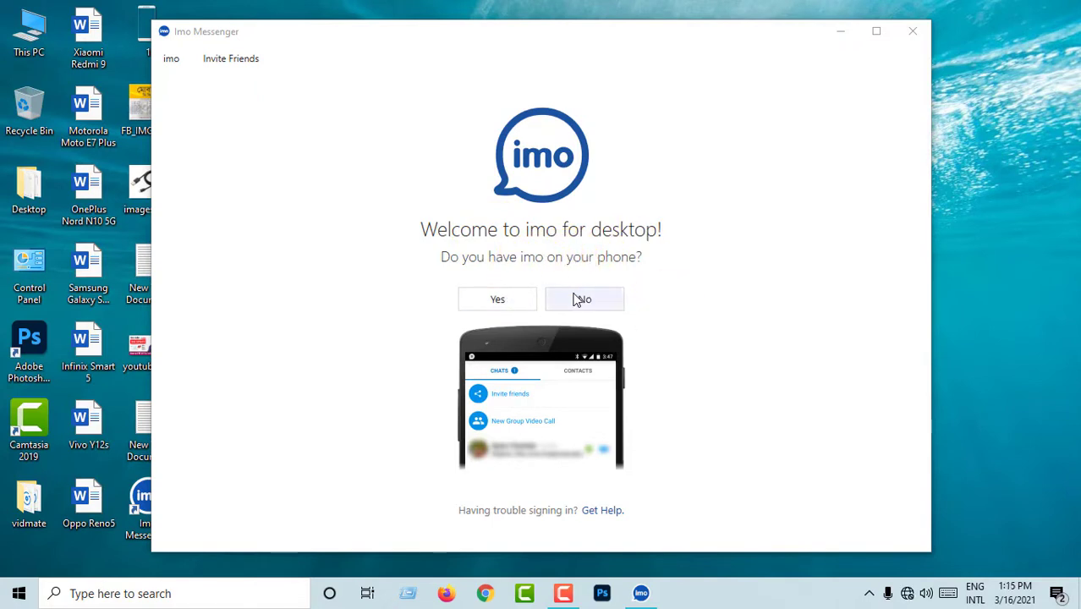
{"action": "left_click", "coordinate": [567, 296]}
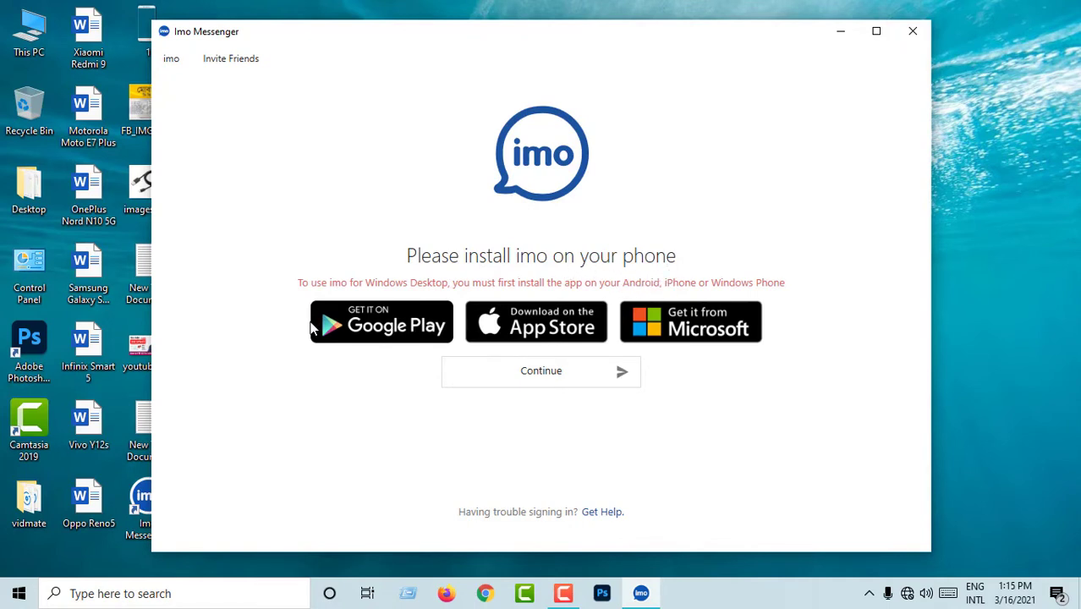
{"action": "left_click", "coordinate": [558, 379]}
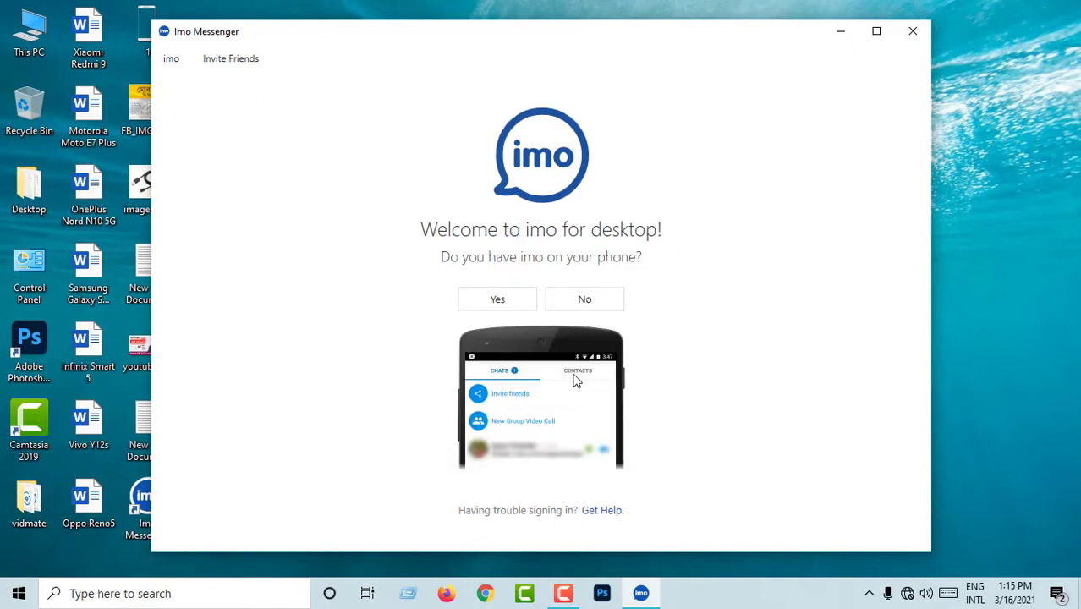
{"action": "left_click", "coordinate": [505, 296]}
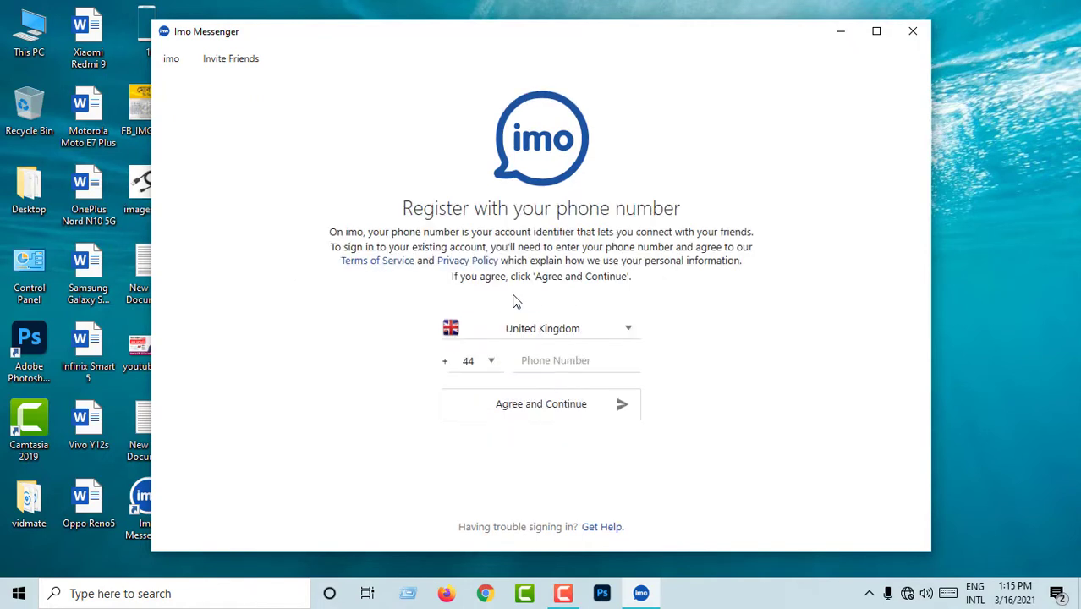
Choose Bangladesh (+880) as the country, enter the phone number and agree to continue.
{"action": "left_click", "coordinate": [598, 333]}
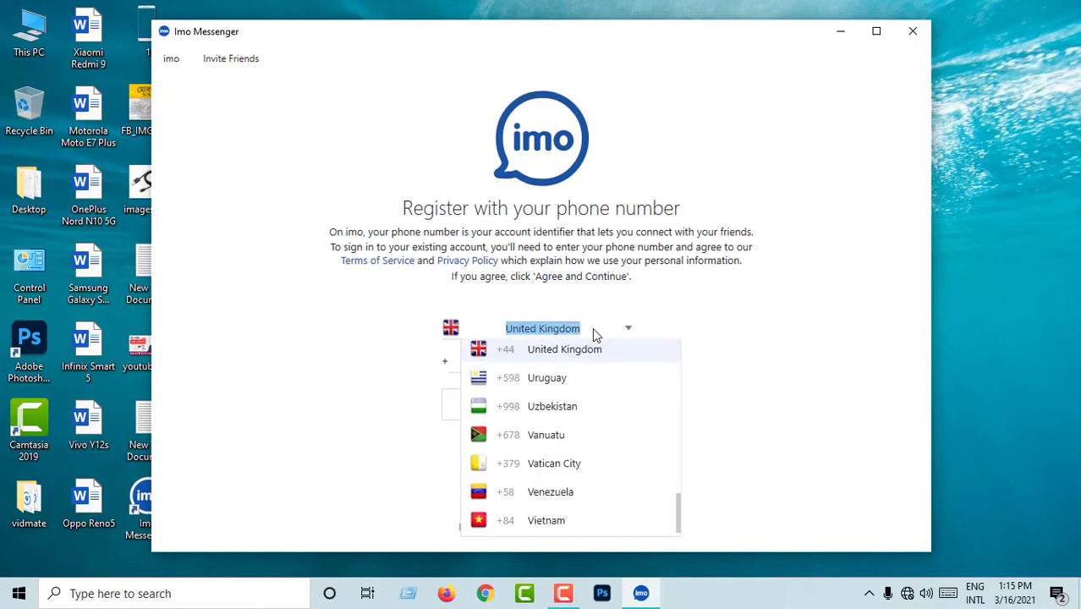
{"action": "type", "text": "Bangladesh"}
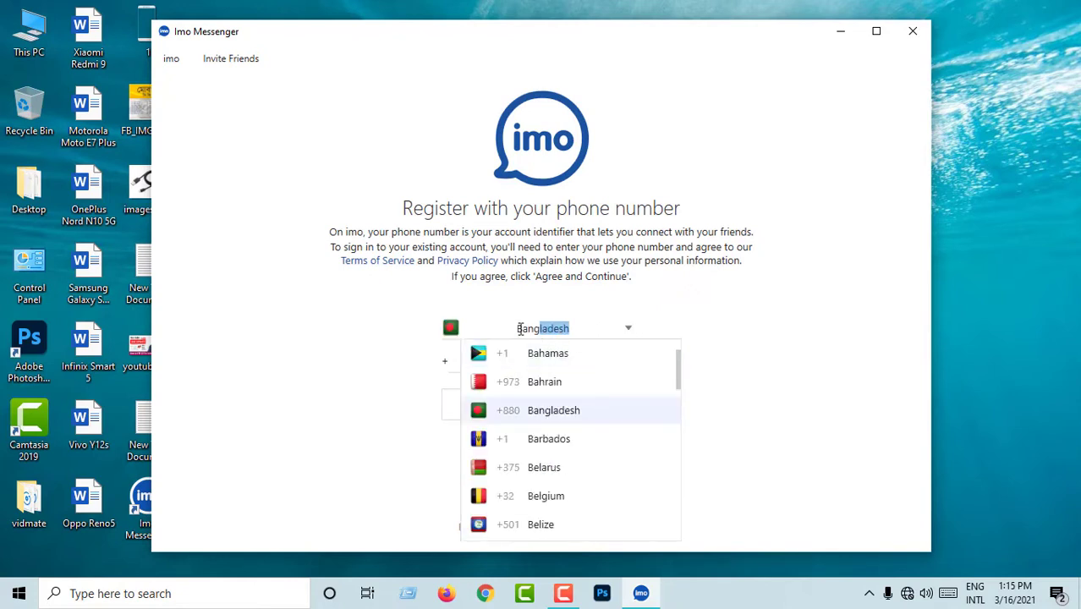
{"action": "key", "text": "Return"}
{"action": "left_click", "coordinate": [566, 364]}
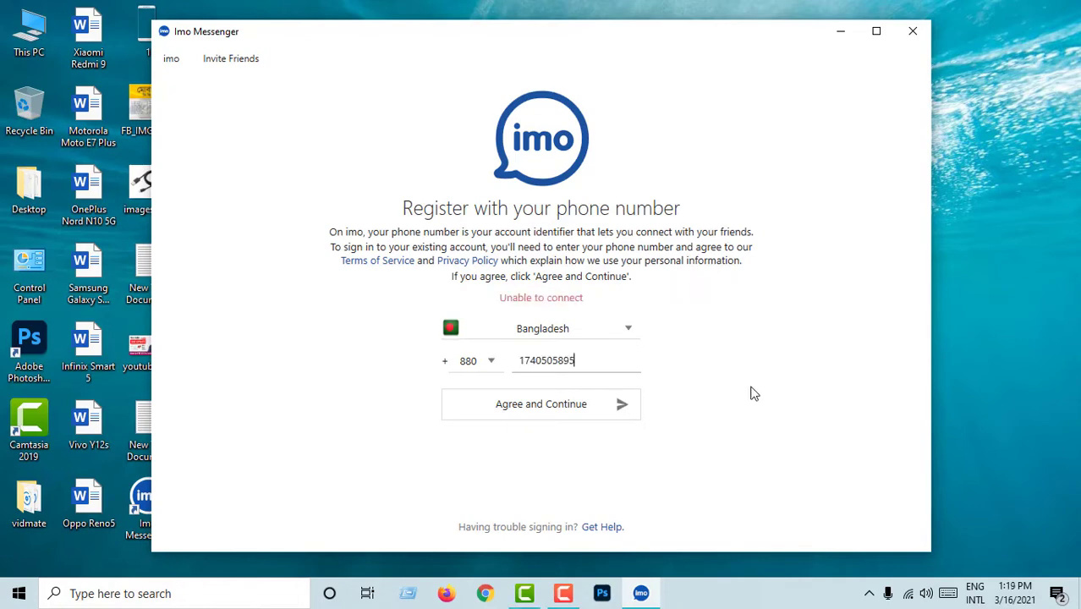
{"action": "left_click", "coordinate": [614, 414]}
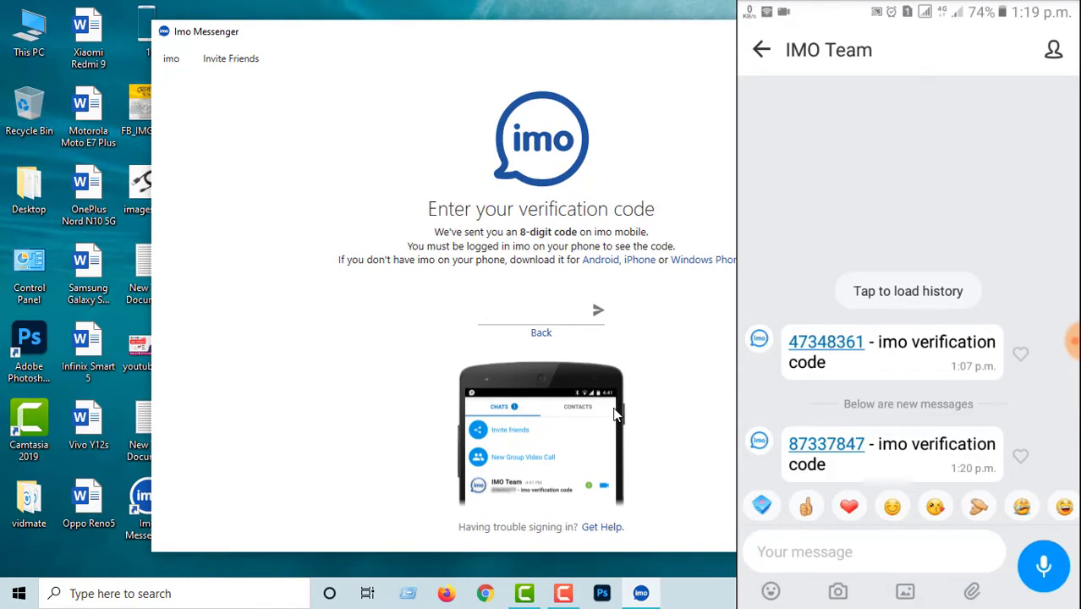
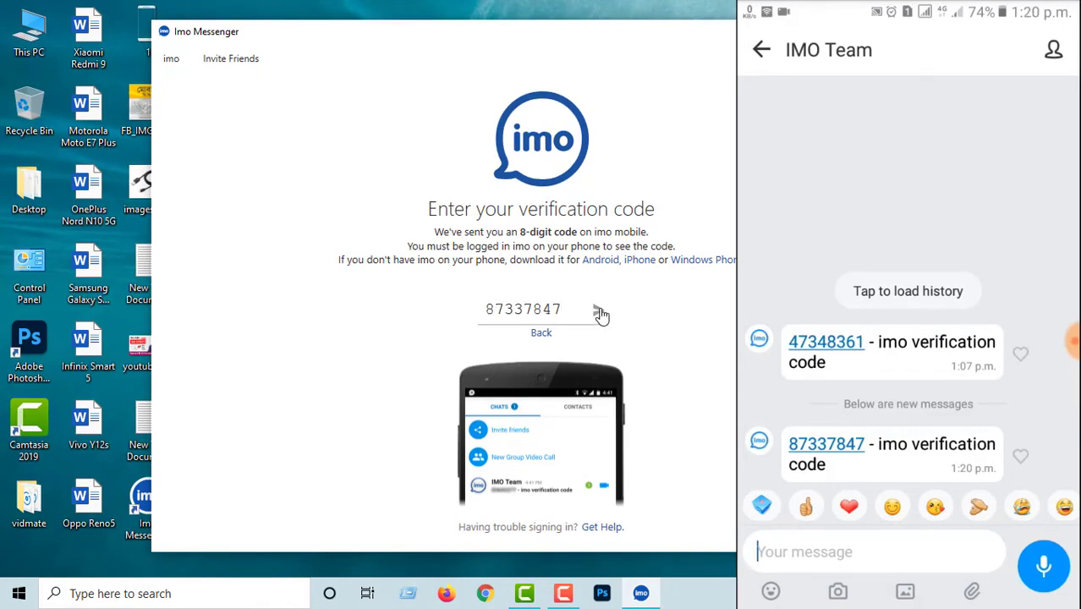
Enter the 8-digit verification code received on the phone and submit it.
{"action": "left_click", "coordinate": [599, 312]}
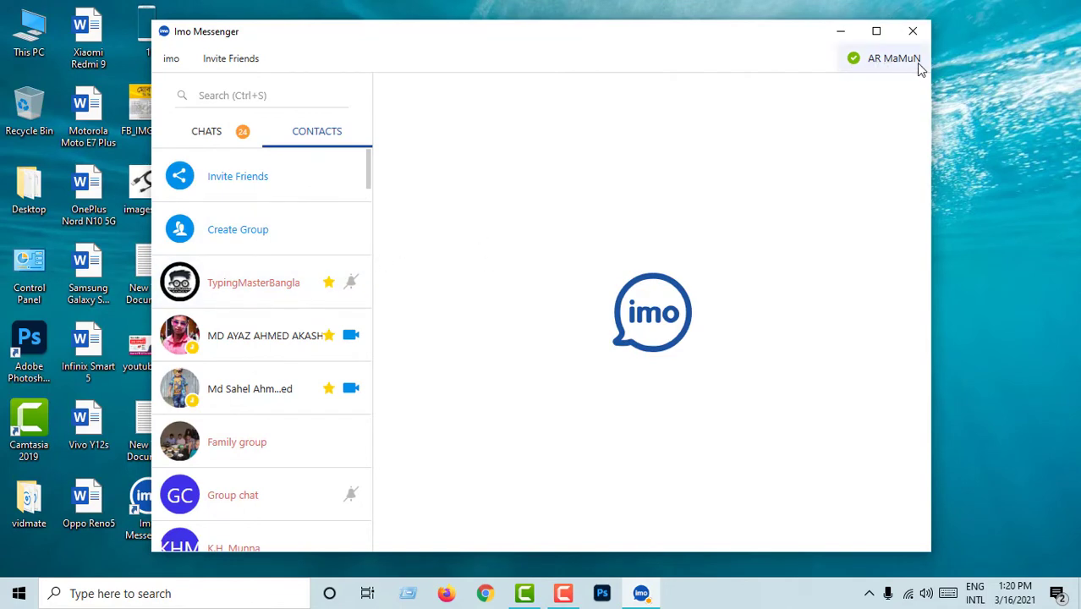
Browse the chats and contacts lists, then open IMO Team and select the code in its message.
{"action": "left_click", "coordinate": [184, 134]}
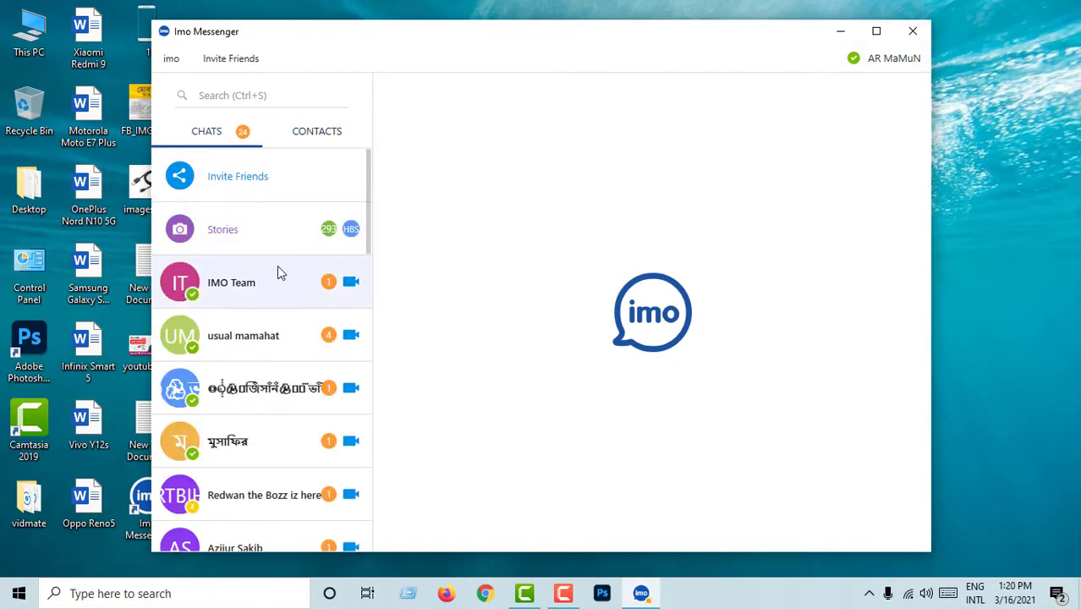
{"action": "scroll", "coordinate": [230, 308], "scroll_direction": "down", "scroll_amount": 5}
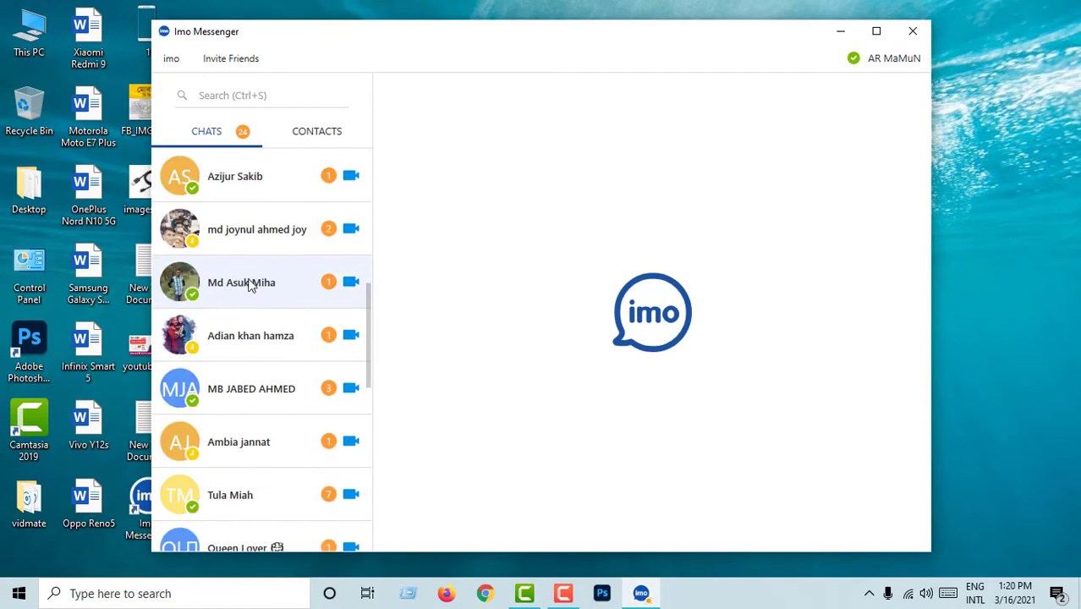
{"action": "scroll", "coordinate": [257, 347], "scroll_direction": "down", "scroll_amount": 8}
{"action": "scroll", "coordinate": [256, 345], "scroll_direction": "up", "scroll_amount": 7}
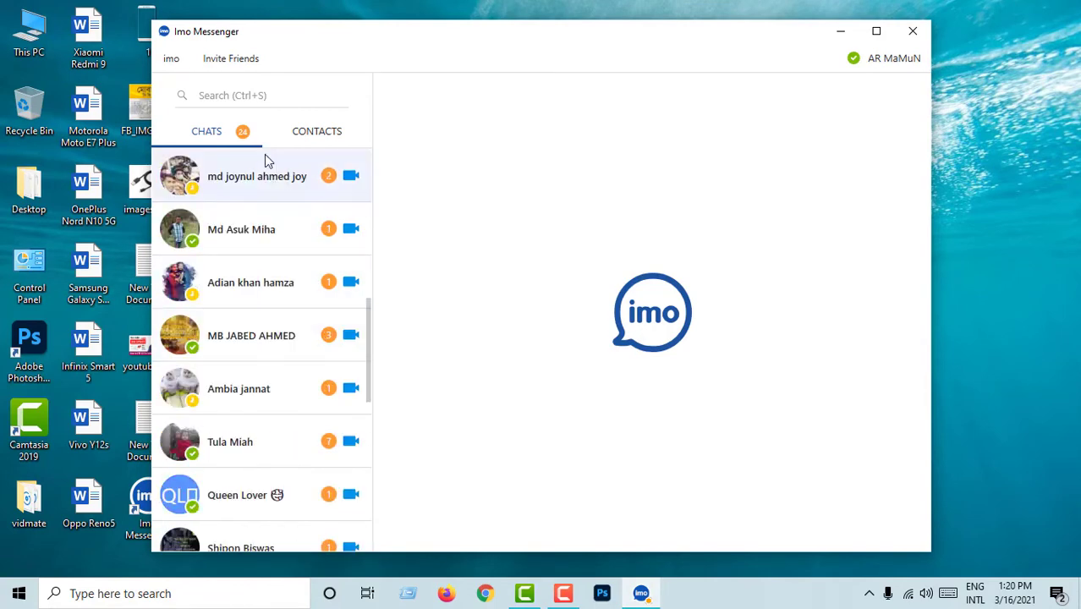
{"action": "left_click", "coordinate": [310, 142]}
{"action": "scroll", "coordinate": [254, 313], "scroll_direction": "down", "scroll_amount": 5}
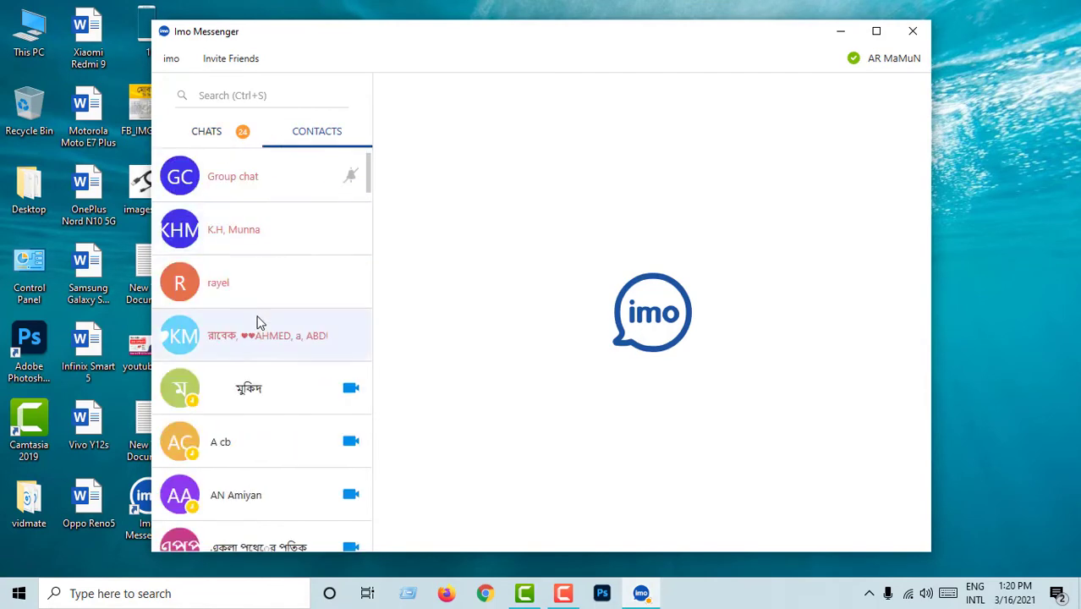
{"action": "scroll", "coordinate": [258, 325], "scroll_direction": "down", "scroll_amount": 12}
{"action": "left_click", "coordinate": [206, 131]}
{"action": "left_click", "coordinate": [236, 284]}
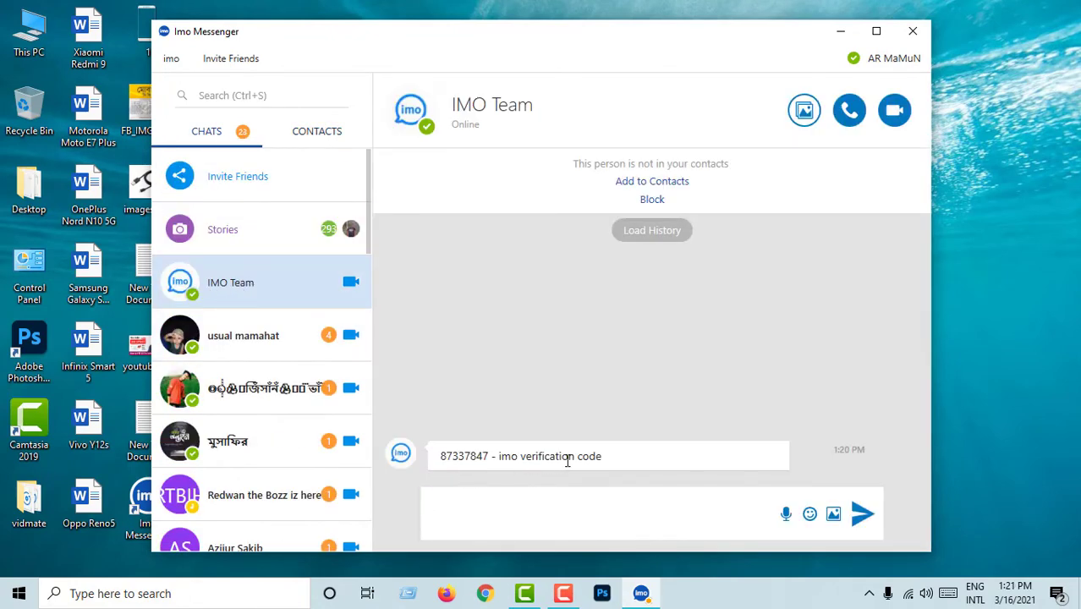
{"action": "left_click_drag", "start_coordinate": [490, 455], "coordinate": [432, 455]}
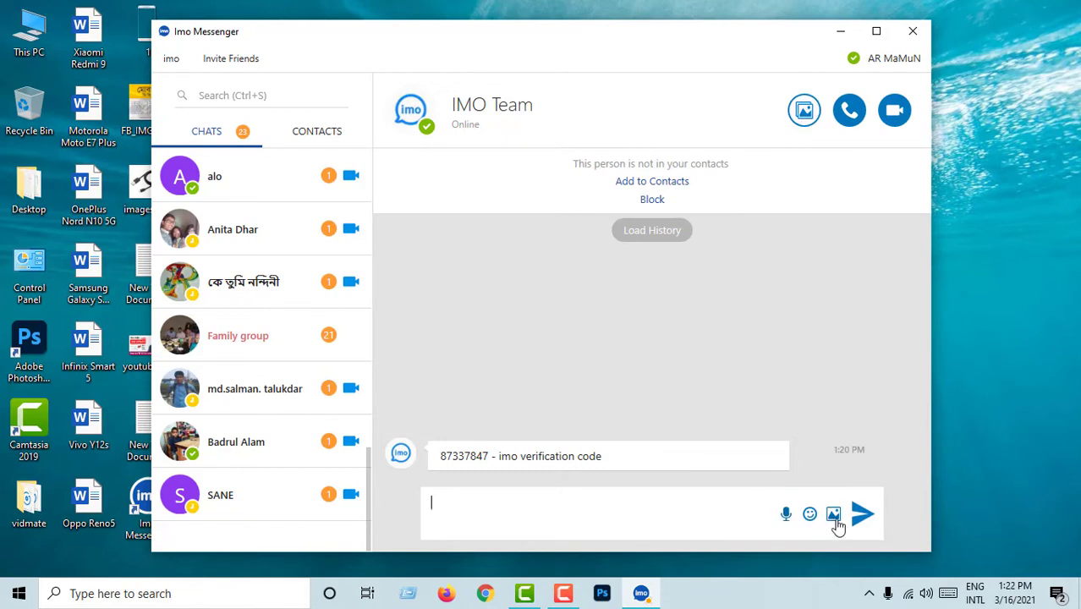
Attach the How to Order Payoneer Mastercard picture from Documents, then drag the window right.
{"action": "left_click", "coordinate": [810, 118]}
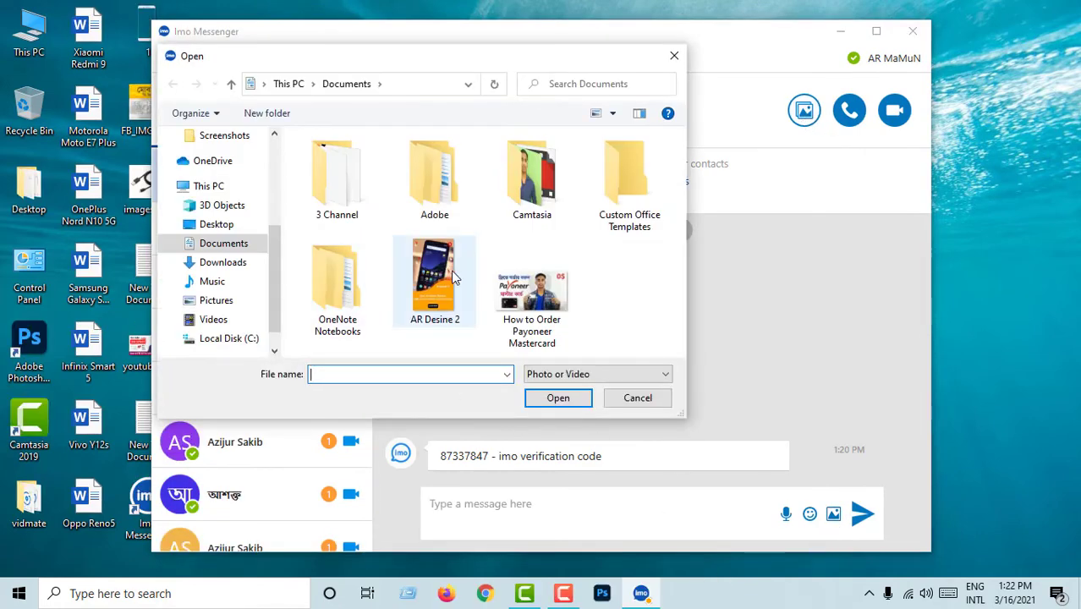
{"action": "left_click", "coordinate": [275, 212]}
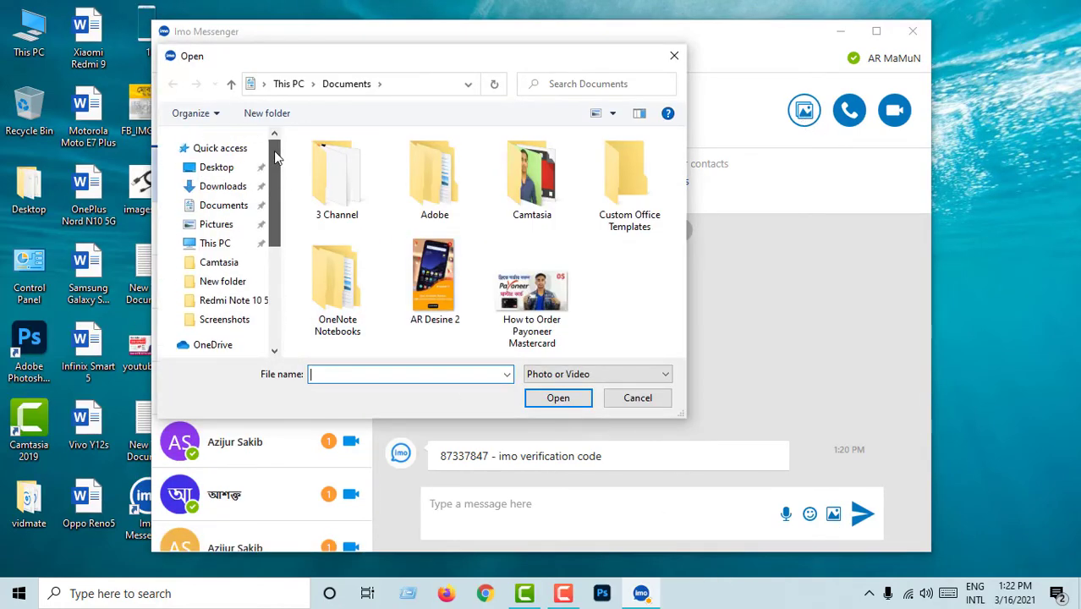
{"action": "left_click", "coordinate": [532, 300]}
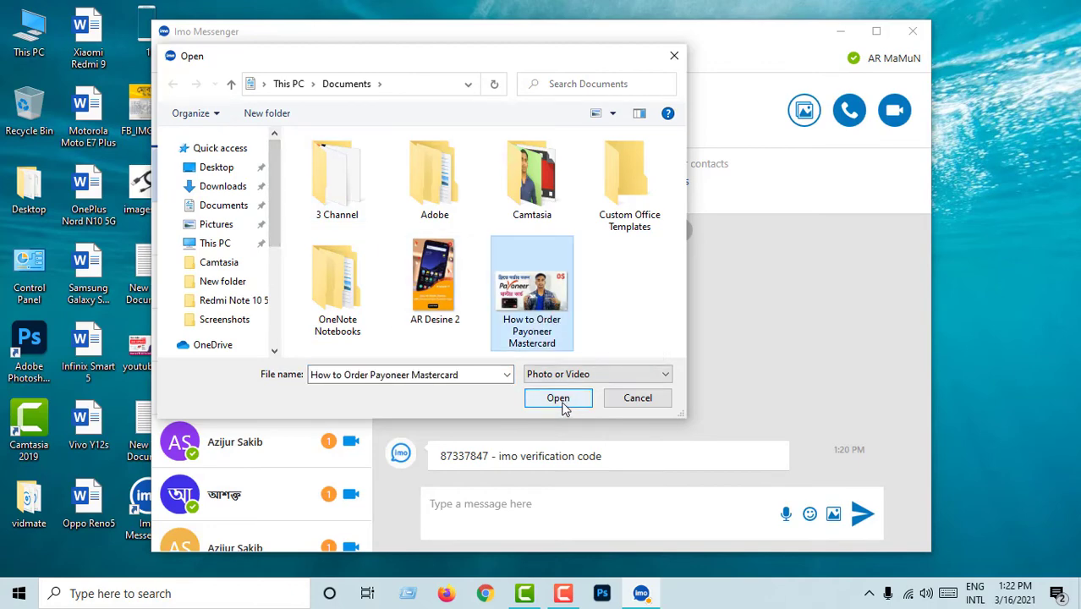
{"action": "left_click", "coordinate": [558, 398]}
{"action": "left_click_drag", "start_coordinate": [458, 44], "coordinate": [588, 44]}
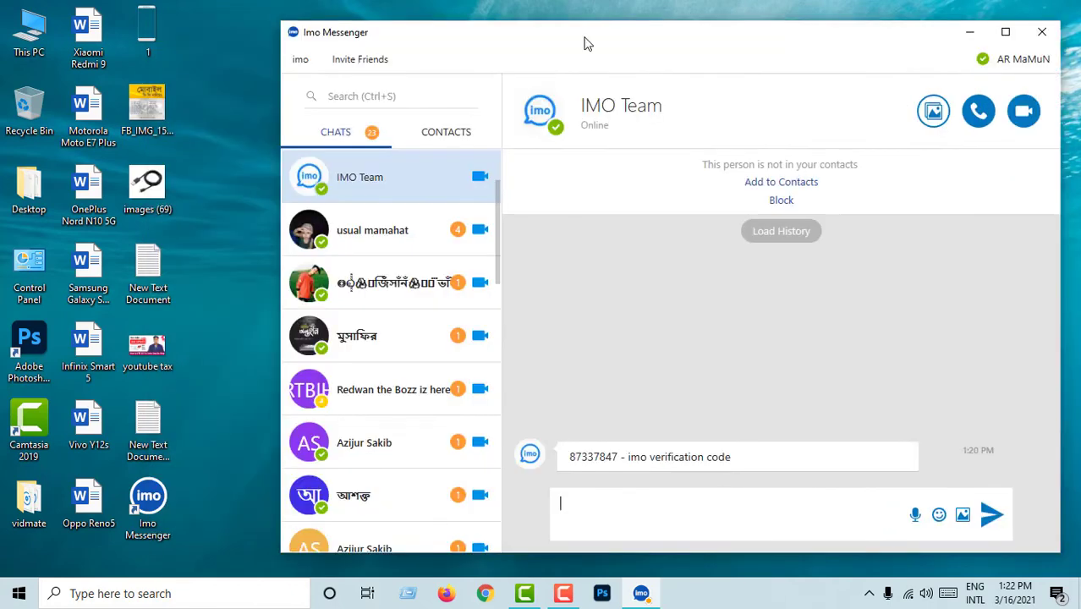